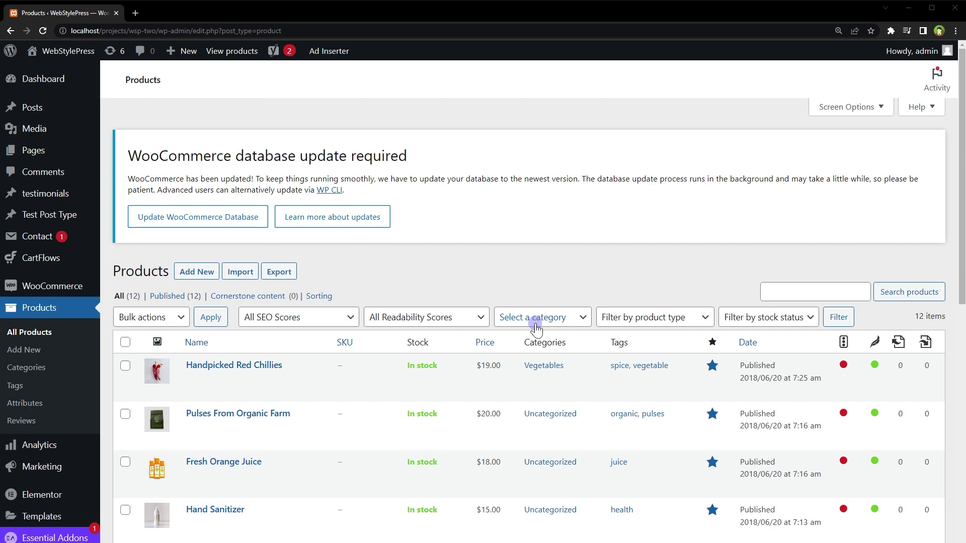
Filter the Products list by Out of stock status, leaving only Natural Extracted Edible Oil
left_click(741, 322)
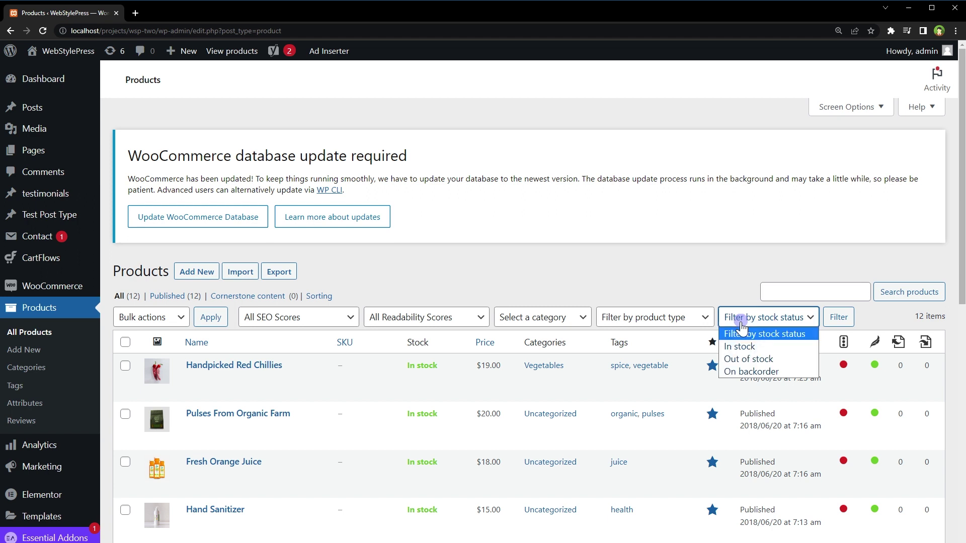
left_click(770, 359)
left_click(846, 324)
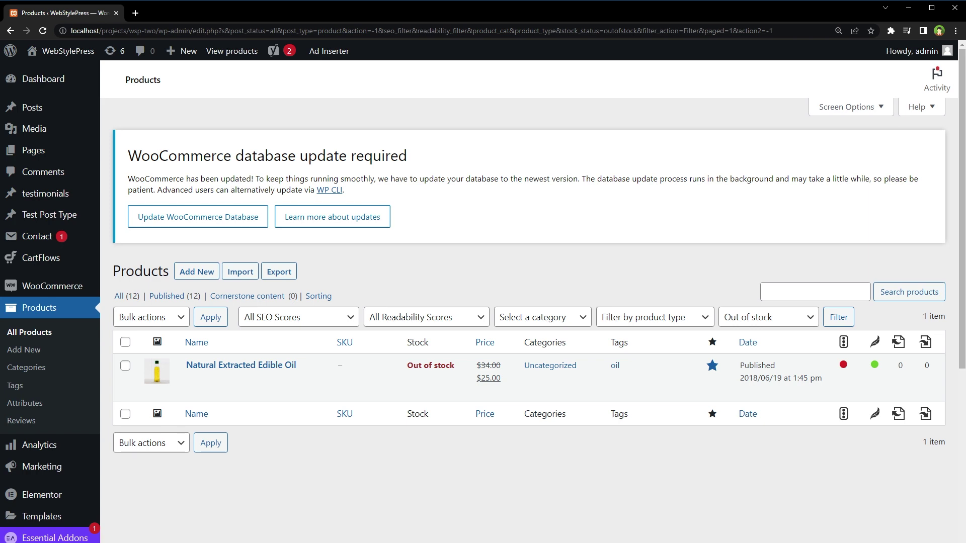
Install the Admin Taxonomy Filter plugin and activate it
scroll(157, 267, "down", 5)
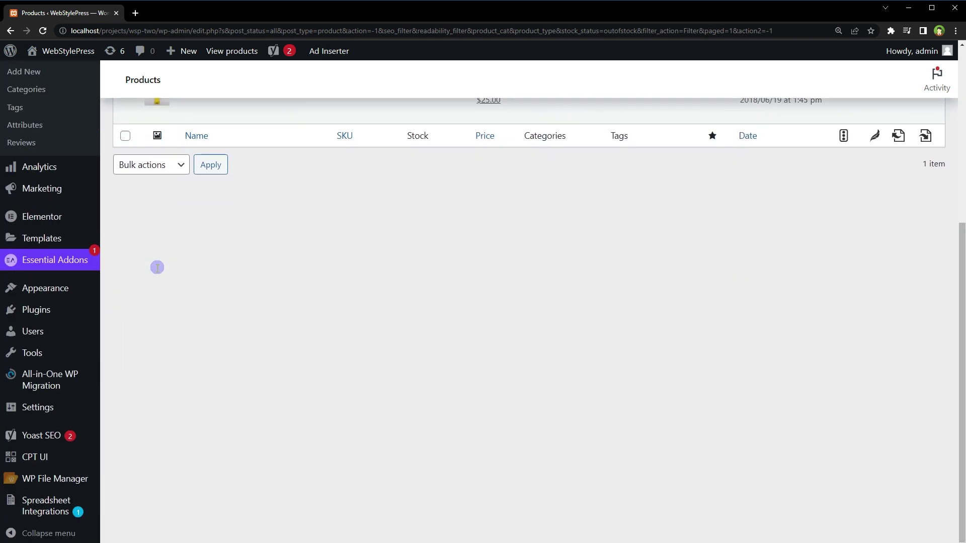
mouse_move(56, 313)
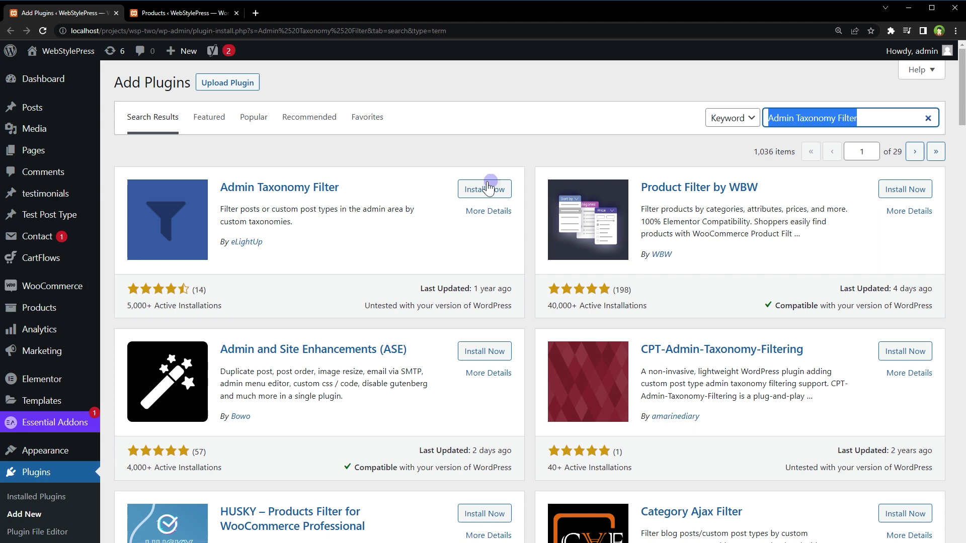
left_click(487, 189)
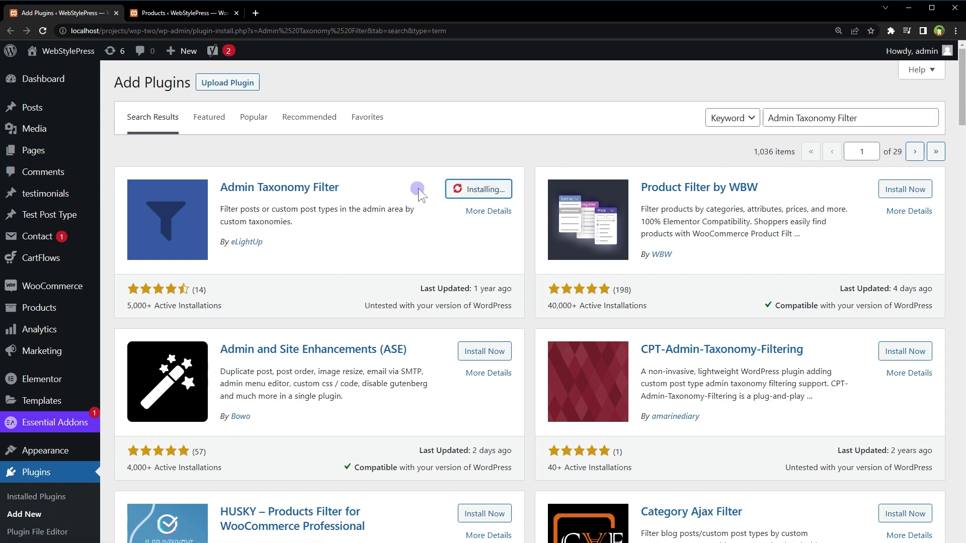
left_click_drag(364, 189, 375, 157)
left_click(482, 190)
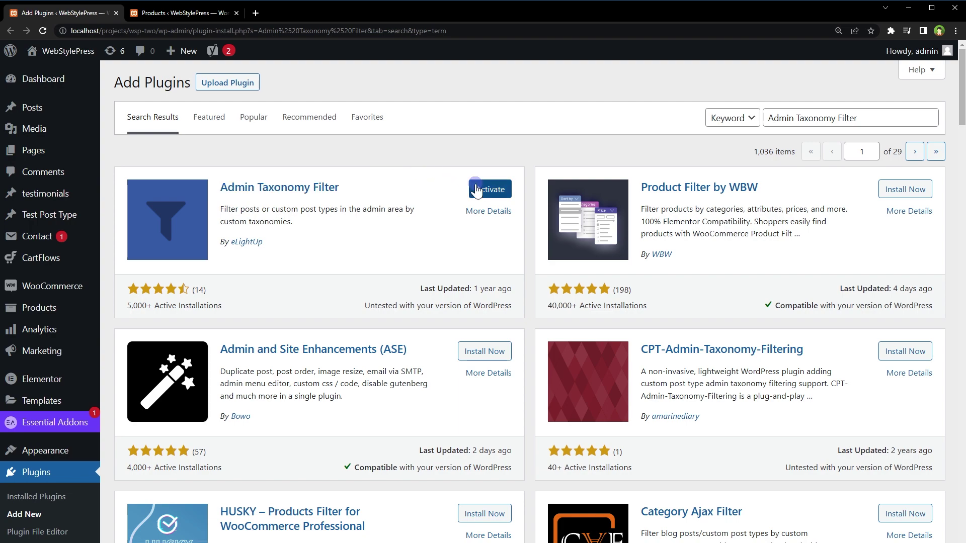
scroll(615, 146, "down", 5)
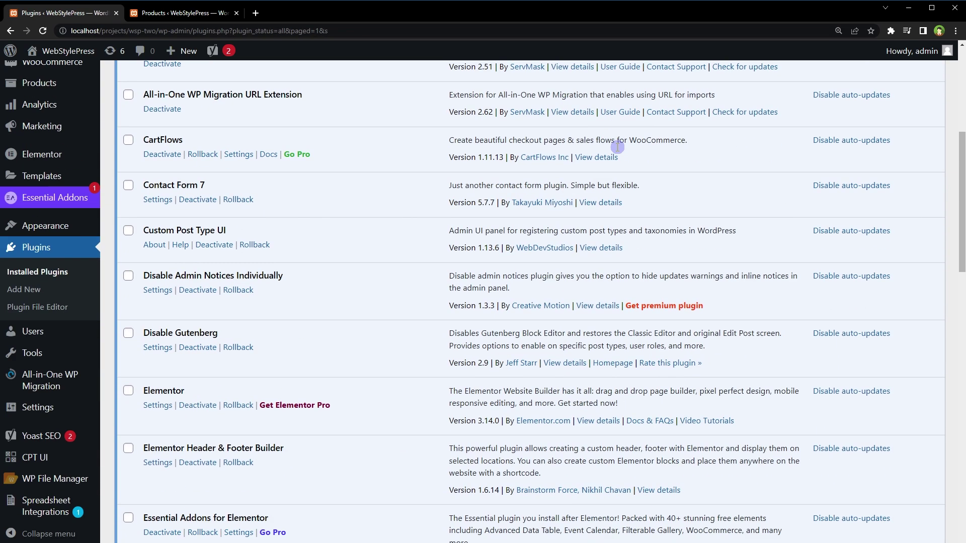
In Settings > Taxonomy Filter, tick Product visibility and Product tags under Products, save, and return to Products
left_click(90, 402)
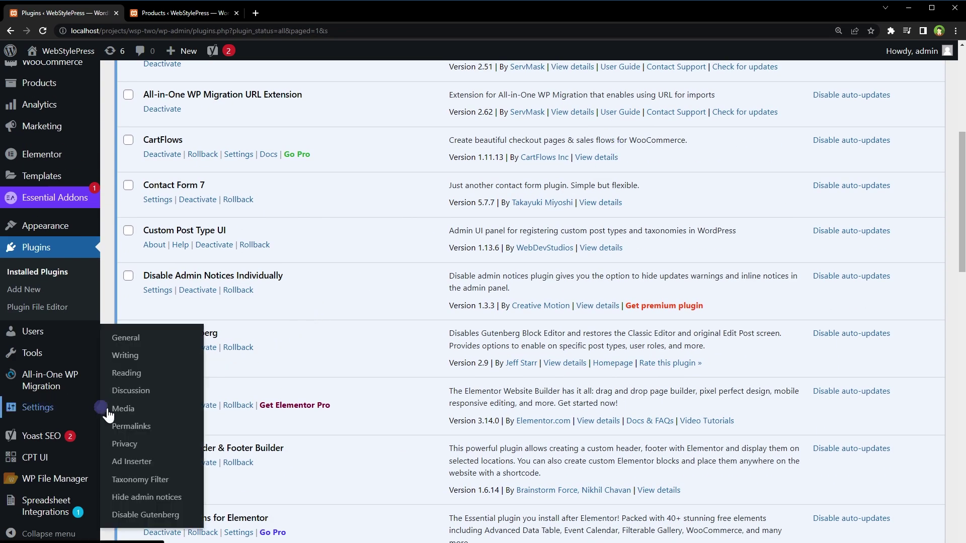
left_click(146, 480)
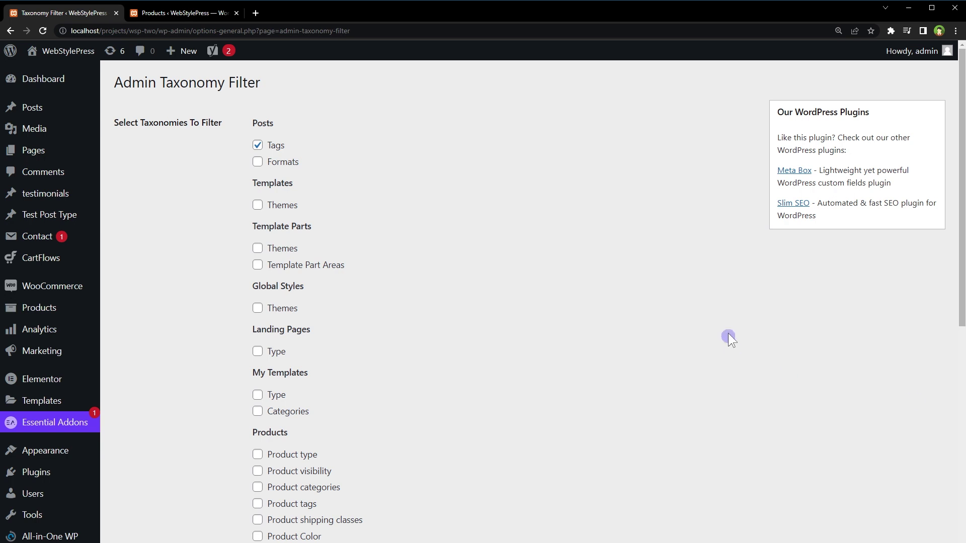
scroll(657, 265, "down", 6)
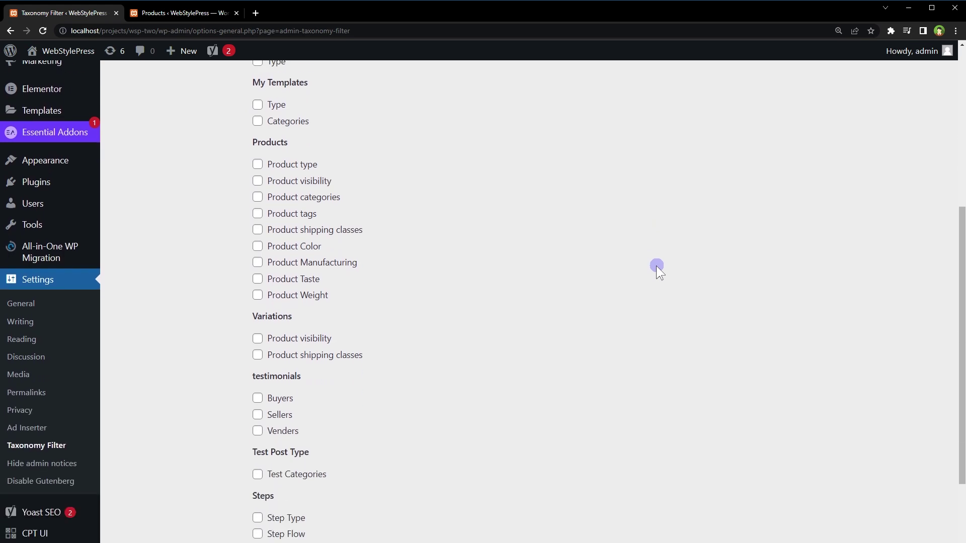
scroll(658, 266, "up", 6)
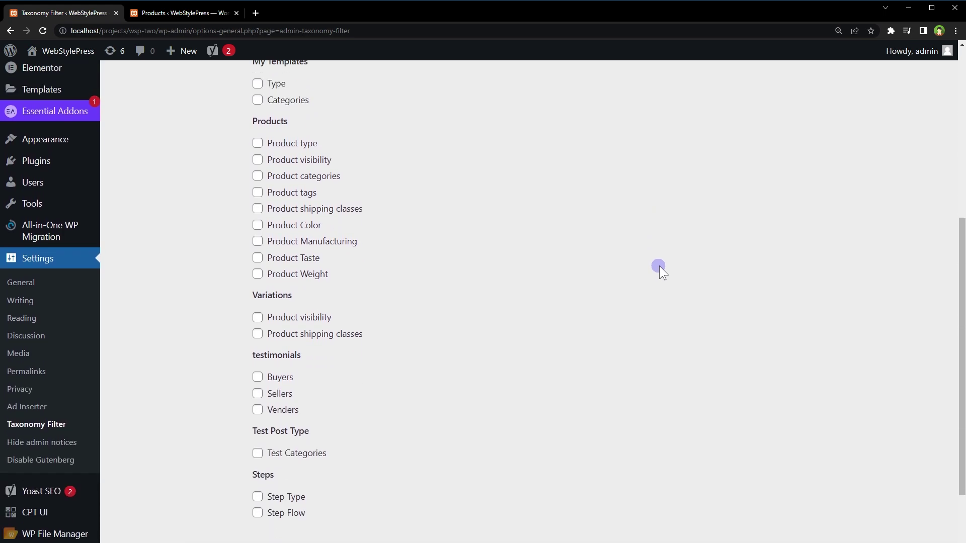
scroll(654, 269, "down", 3)
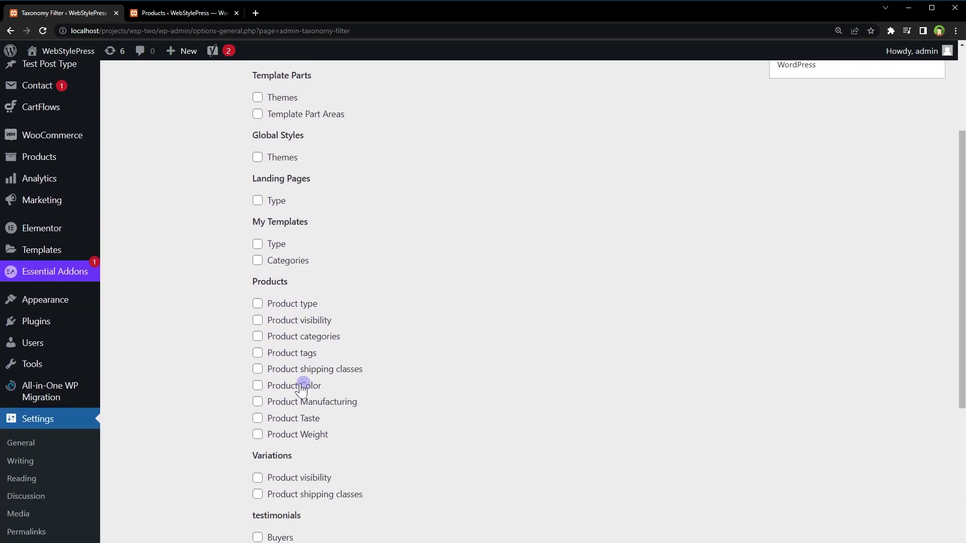
left_click(287, 323)
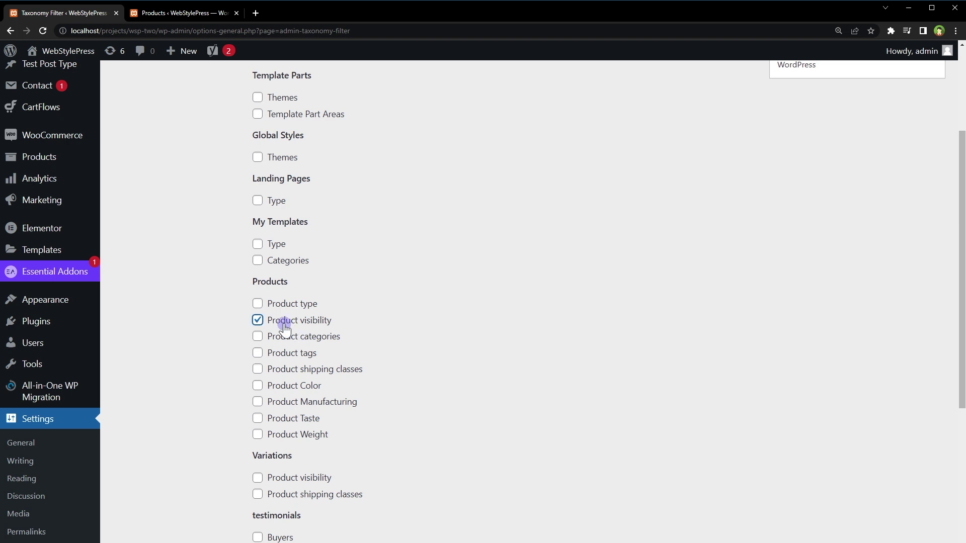
left_click(291, 358)
scroll(468, 345, "down", 5)
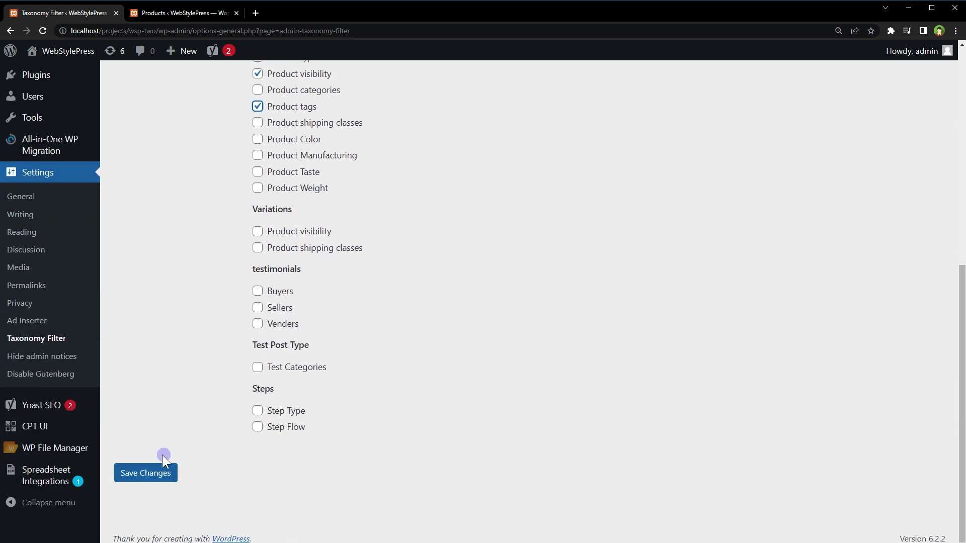
left_click(151, 473)
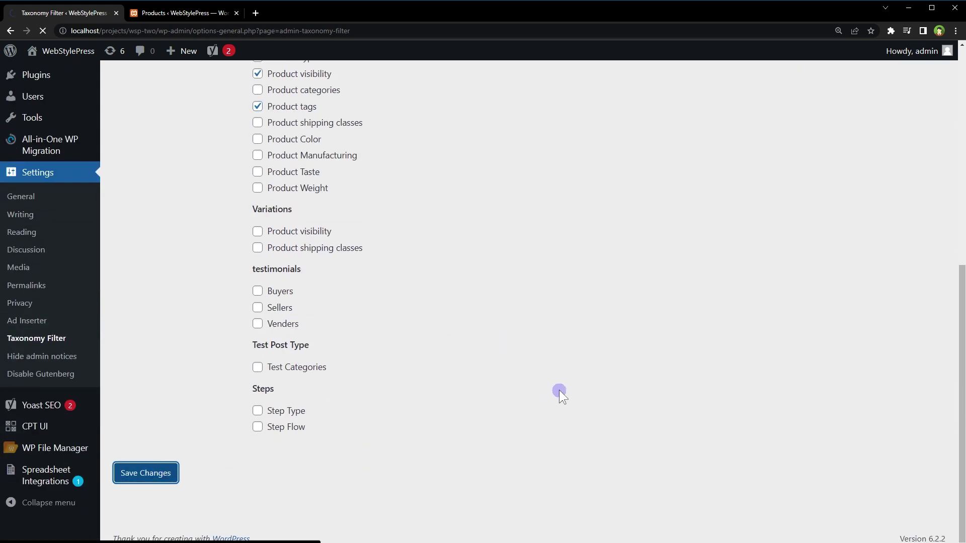
left_click(201, 16)
scroll(428, 312, "up", 5)
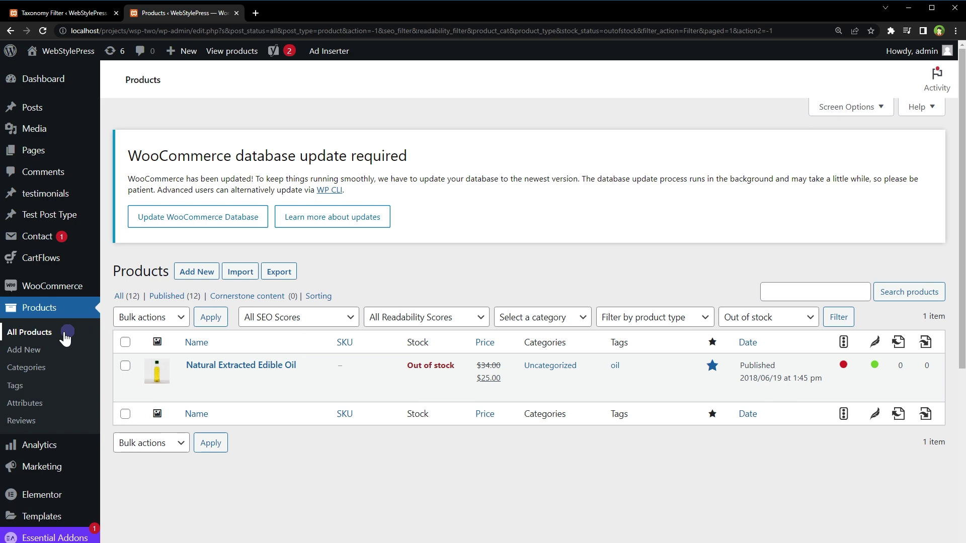
Reload the Products list and filter it by Product visibility 'featured', showing 8 items
left_click(44, 334)
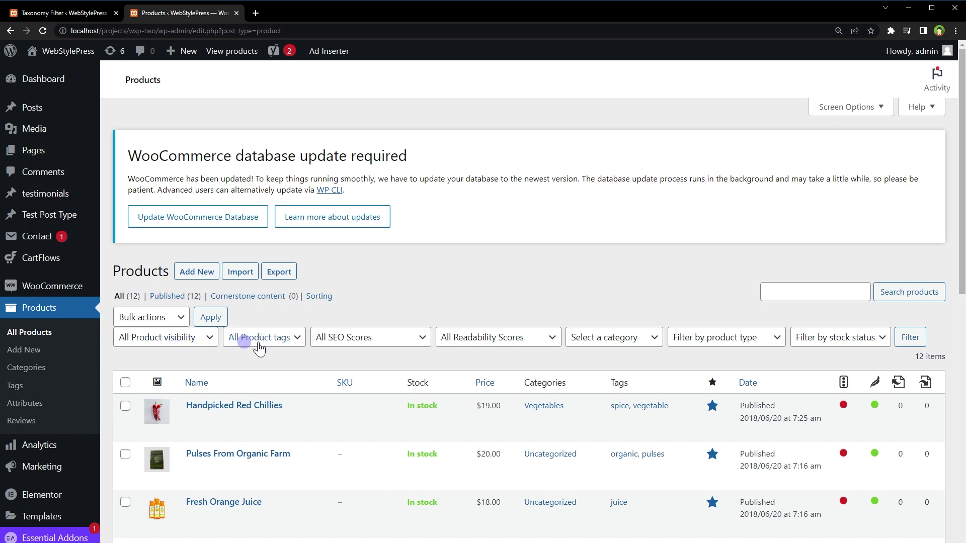
left_click(206, 344)
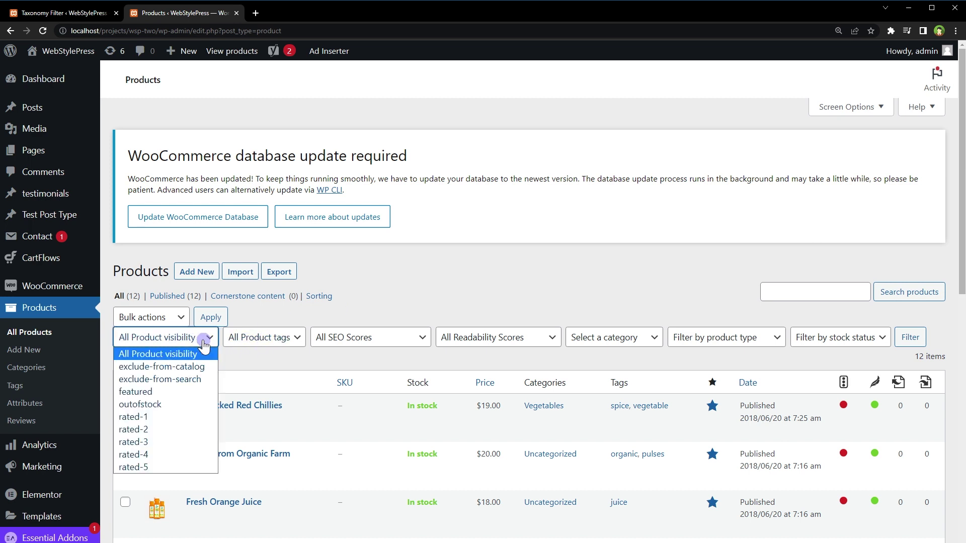
left_click(172, 397)
left_click(910, 337)
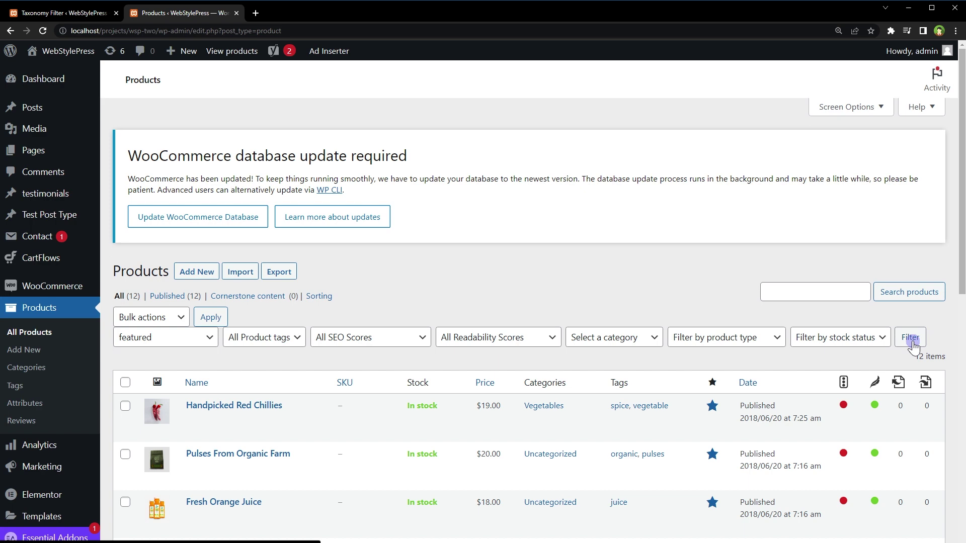
scroll(566, 261, "down", 4)
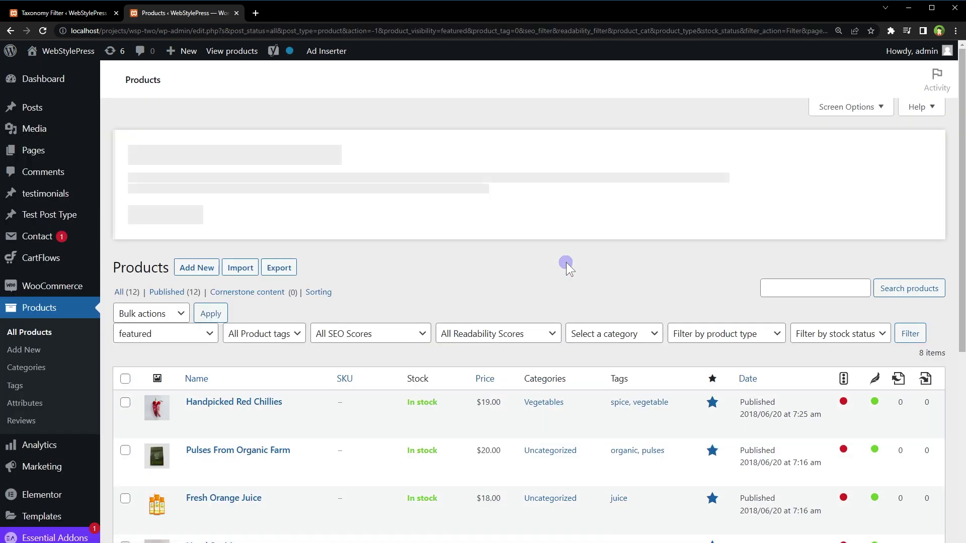
scroll(566, 261, "down", 6)
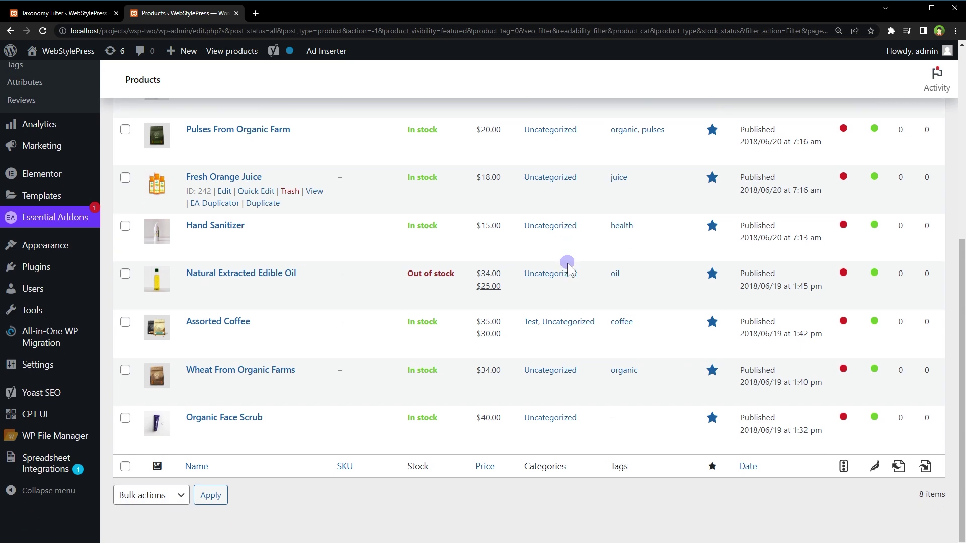
Filter the featured products by the 'coffee' product tag
scroll(566, 264, "up", 6)
left_click(296, 338)
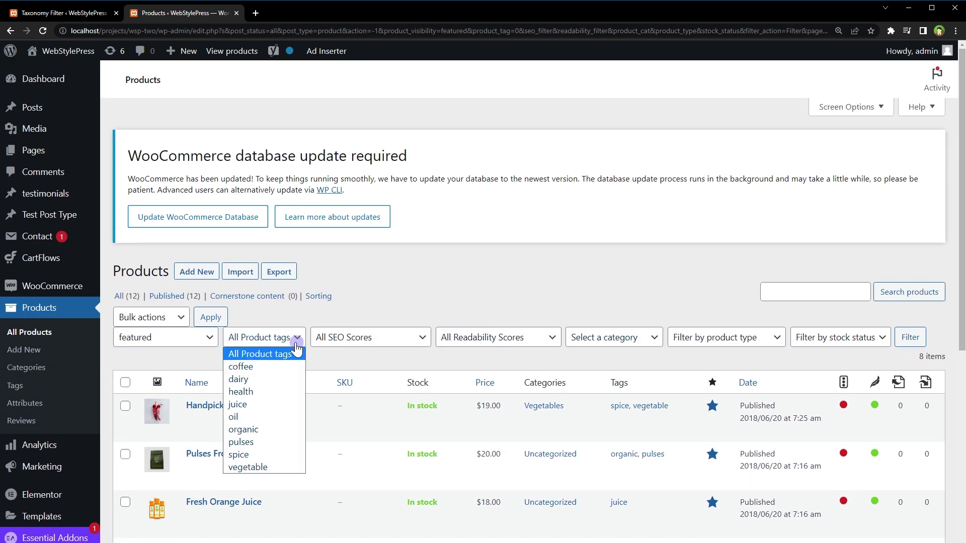
left_click(289, 365)
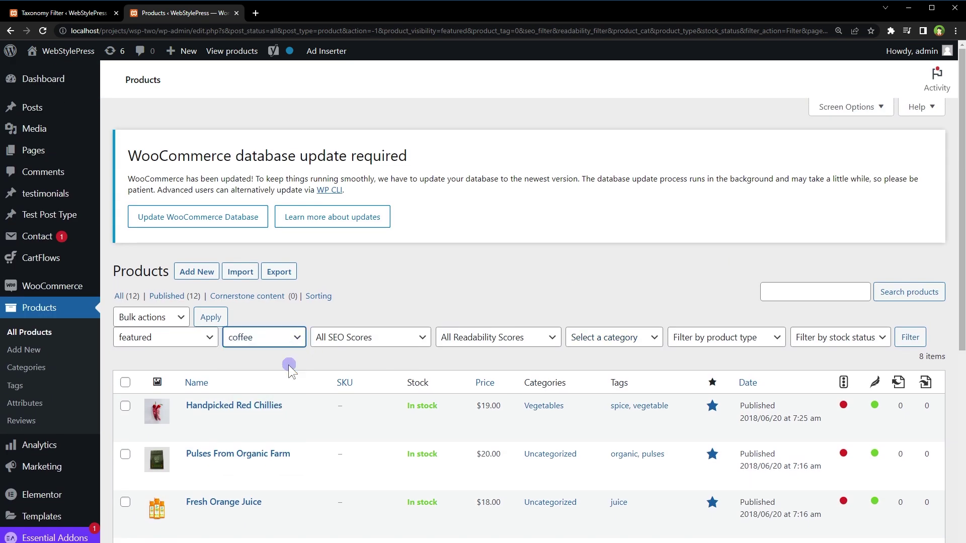
left_click(910, 337)
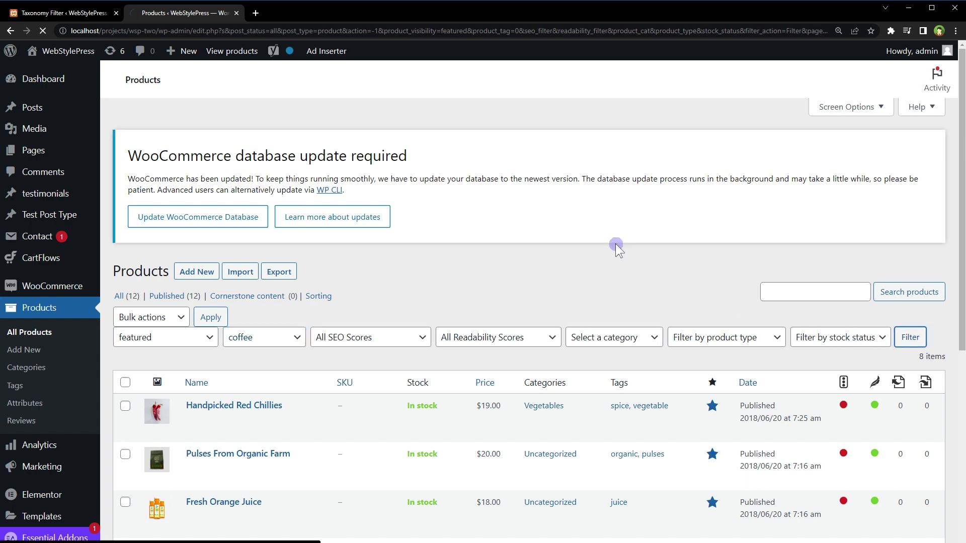
scroll(614, 243, "down", 3)
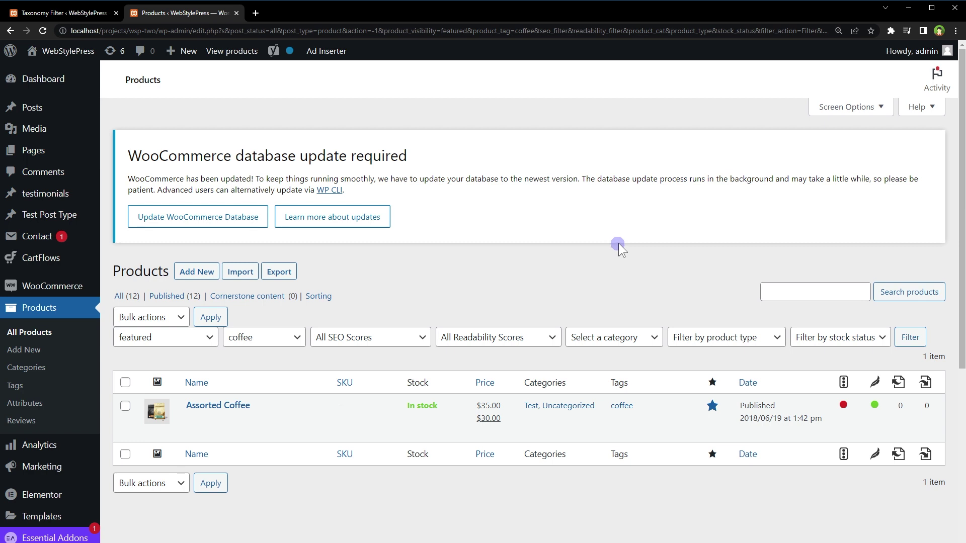
Switch the product tag filter to 'organic', leaving 2 featured products
left_click(274, 334)
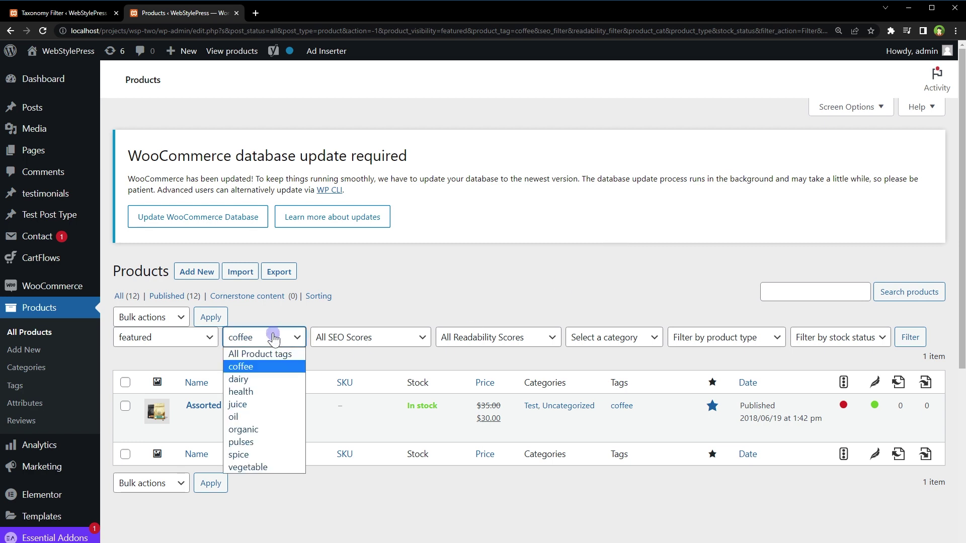
left_click(274, 429)
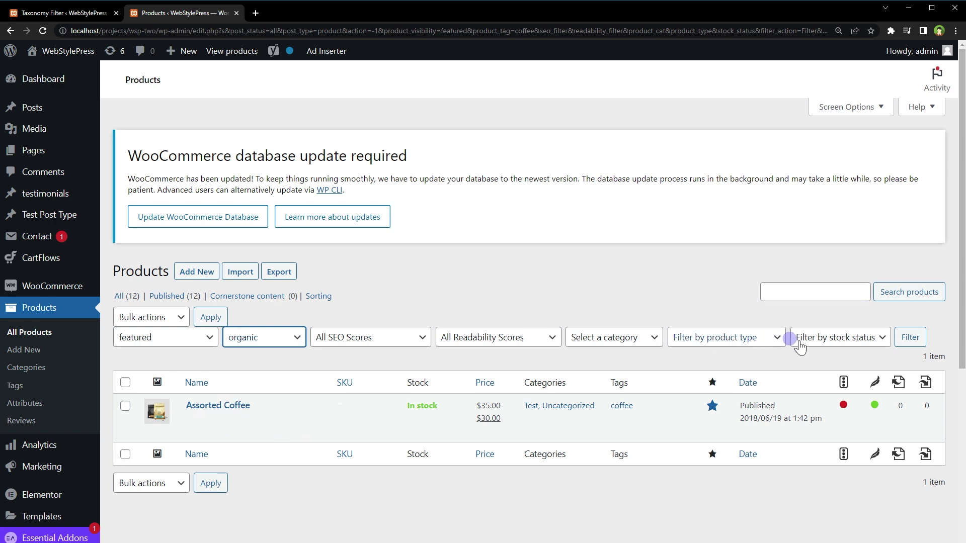
left_click(909, 337)
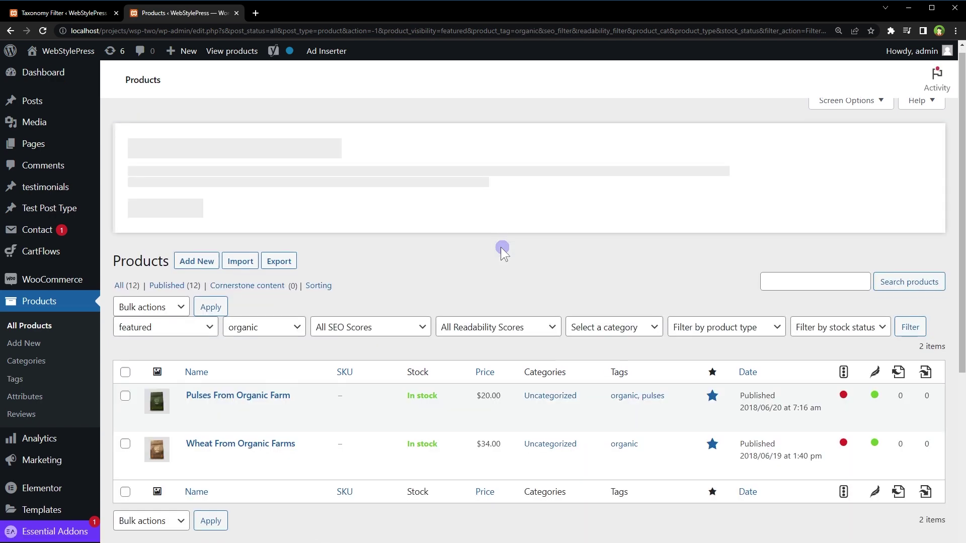
scroll(501, 246, "down", 3)
mouse_move(243, 276)
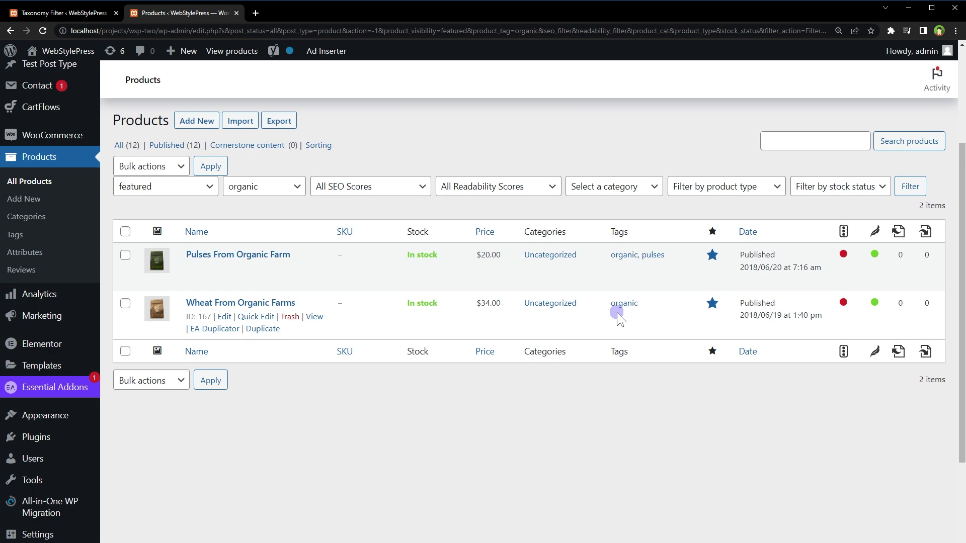
scroll(557, 309, "up", 3)
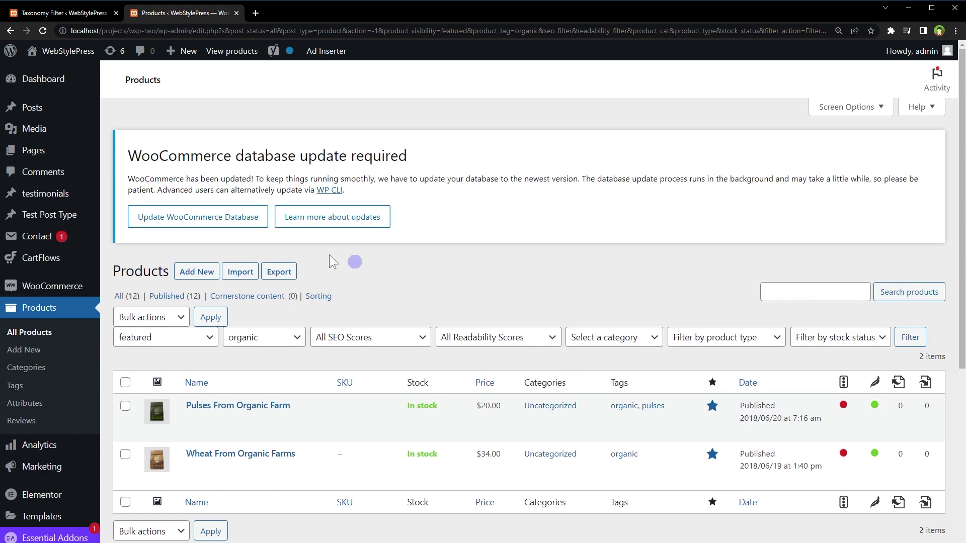
Back in Taxonomy Filter settings, tick Buyers, Sellers and Venders under testimonials
mouse_move(45, 201)
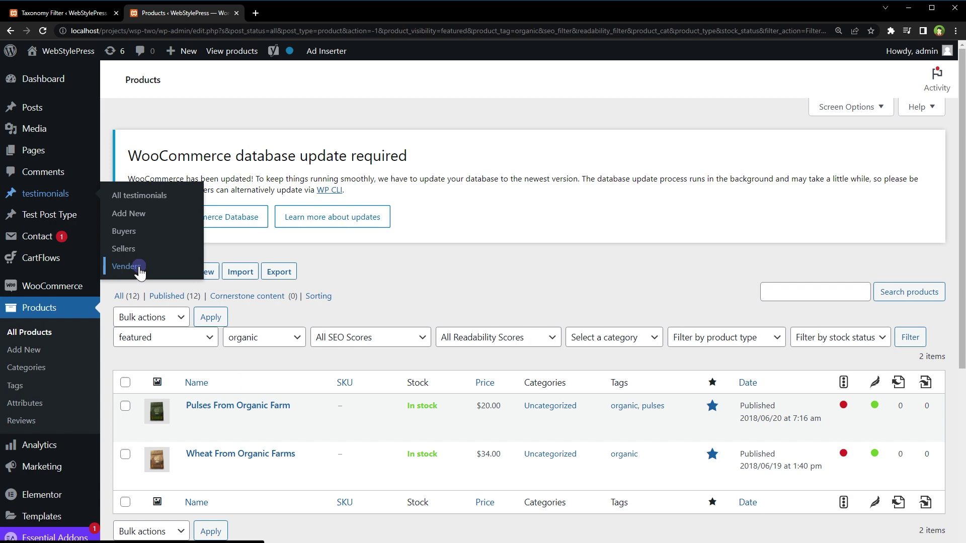
left_click(78, 13)
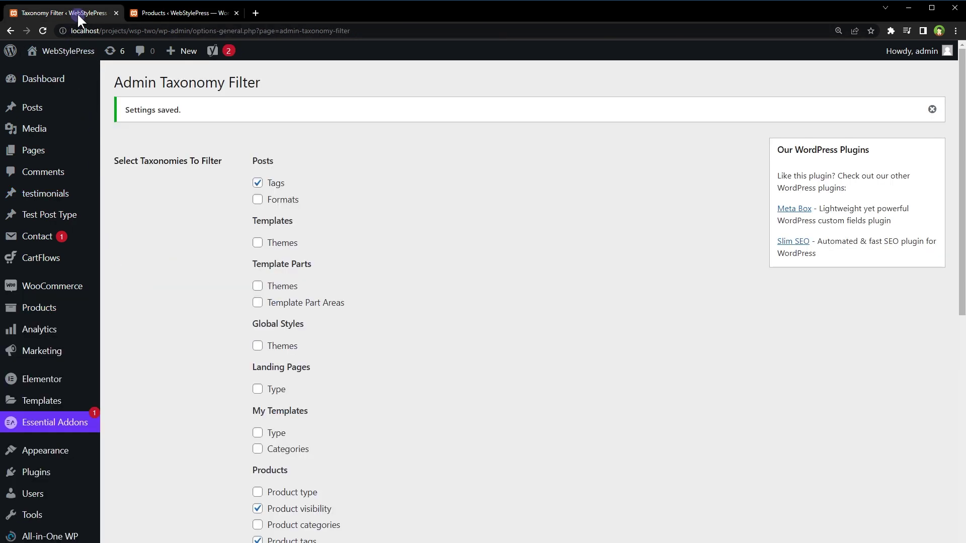
scroll(434, 346, "down", 8)
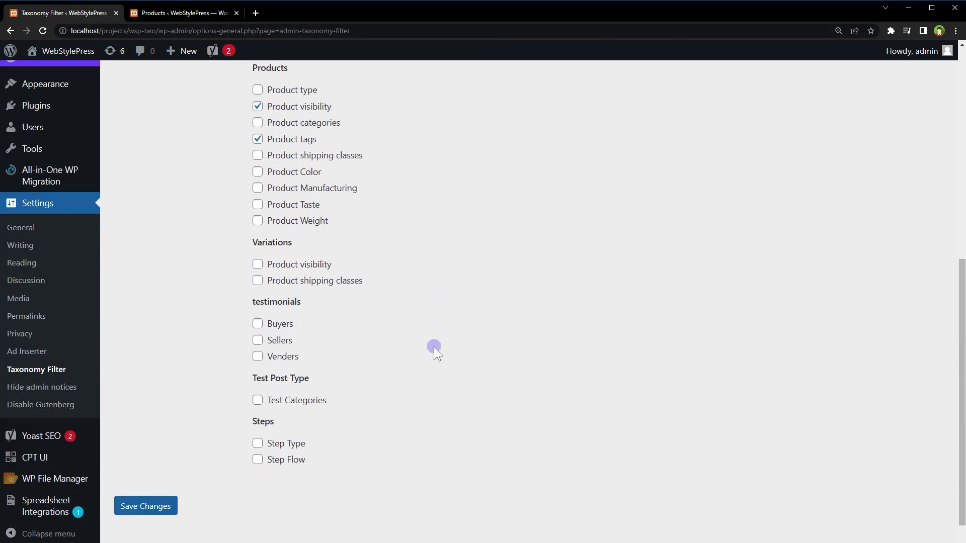
left_click_drag(252, 302, 311, 306)
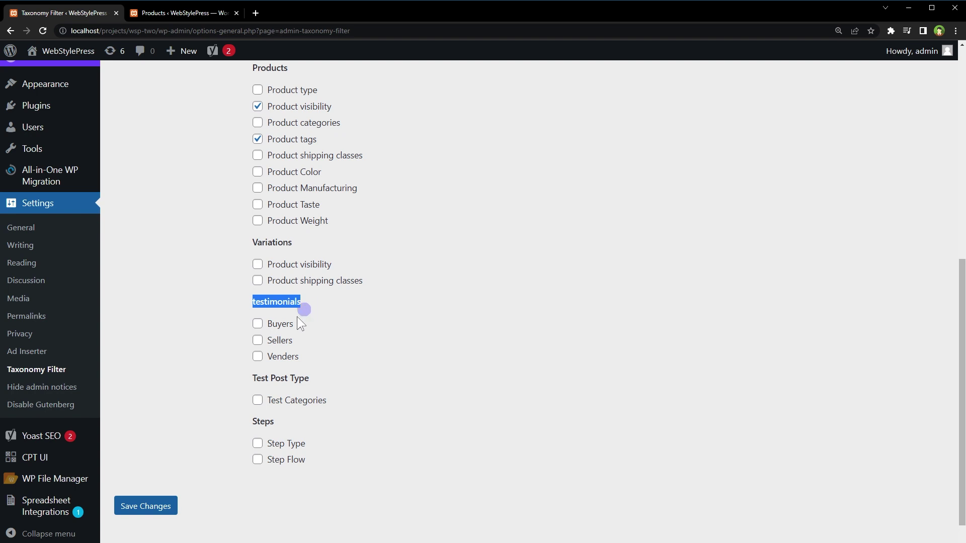
left_click(257, 324)
left_click(257, 341)
left_click(257, 356)
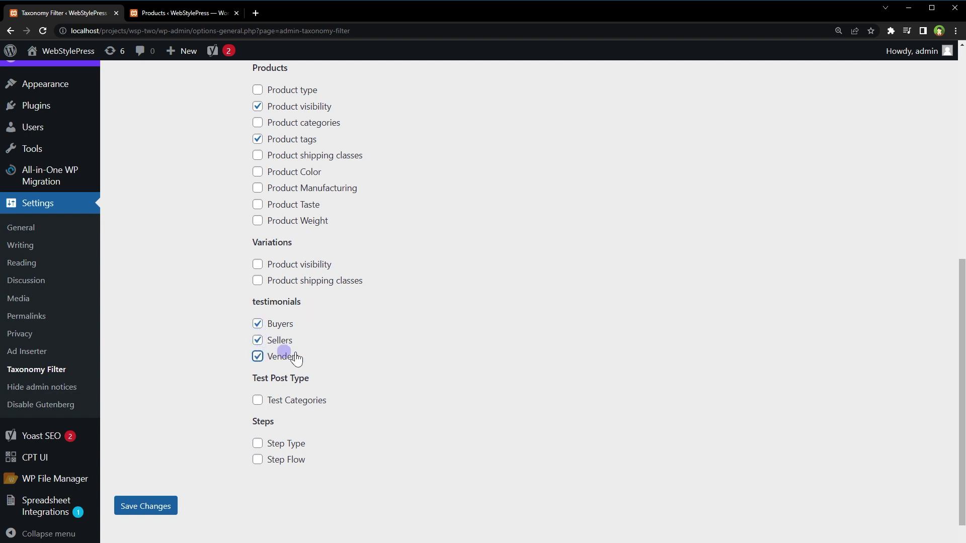